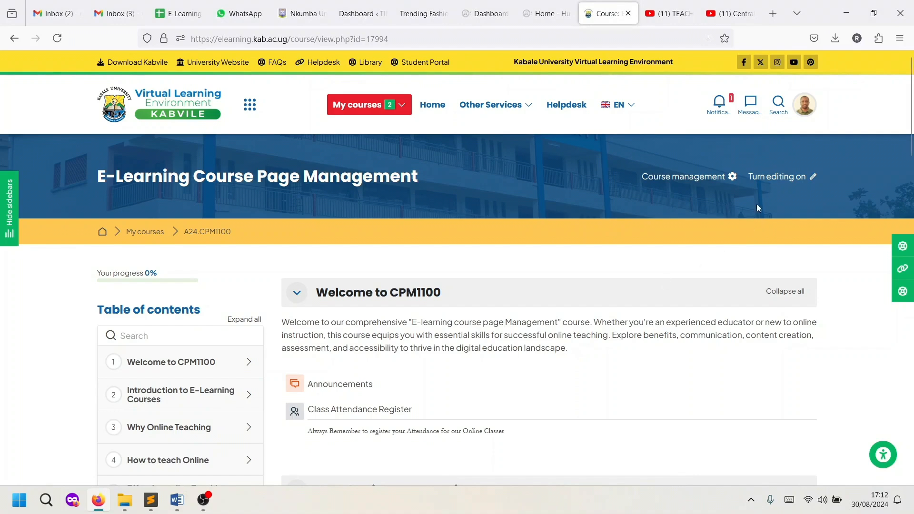
- Turn editing on and add a Google Meet for Moodle activity under Welcome to CPM1100
{"action": "left_click", "coordinate": [771, 183]}
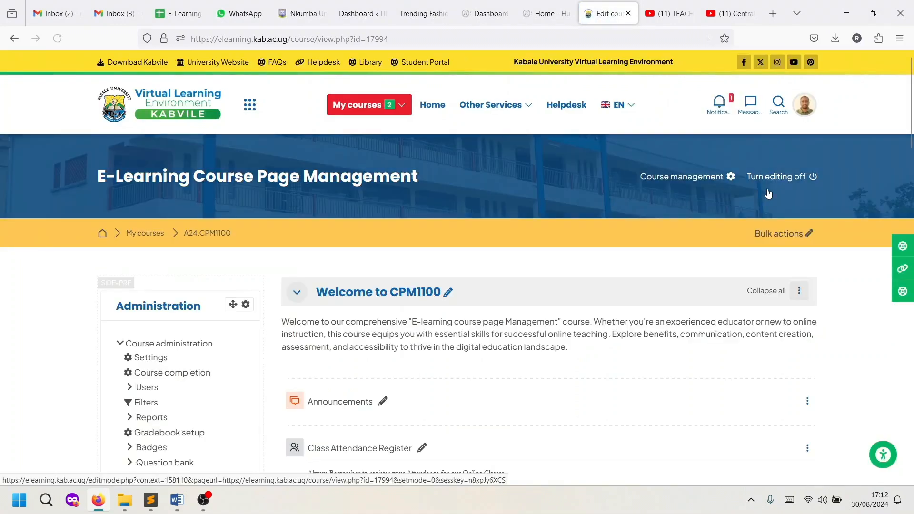
{"action": "scroll", "coordinate": [652, 329], "scroll_direction": "down", "scroll_amount": 2}
{"action": "scroll", "coordinate": [652, 328], "scroll_direction": "down", "scroll_amount": 5}
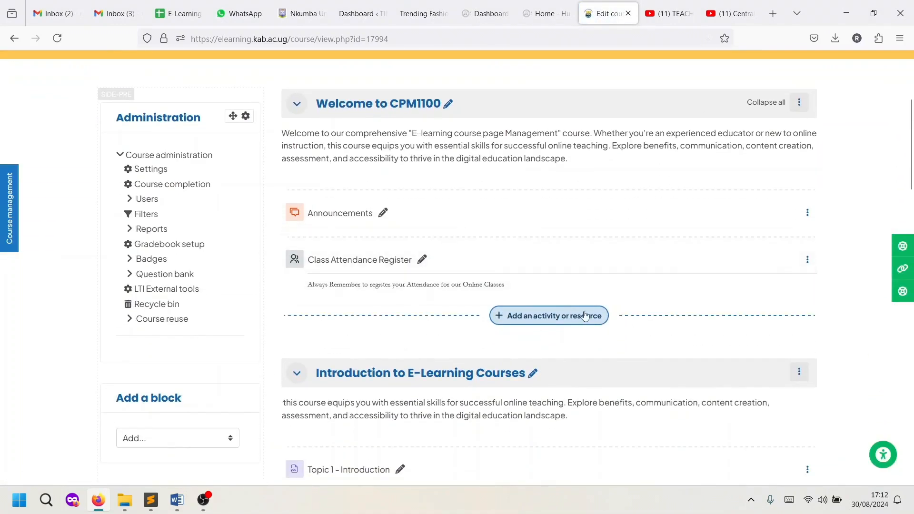
{"action": "left_click", "coordinate": [541, 320]}
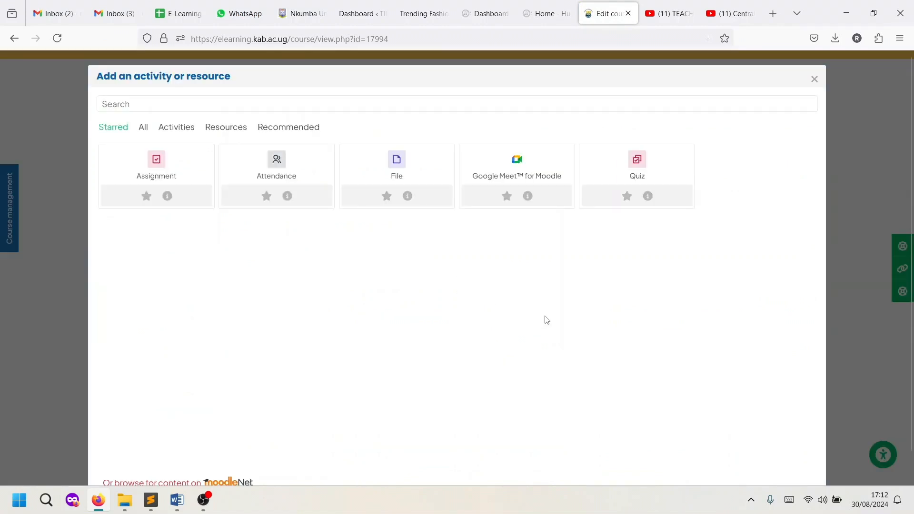
{"action": "left_click", "coordinate": [524, 182]}
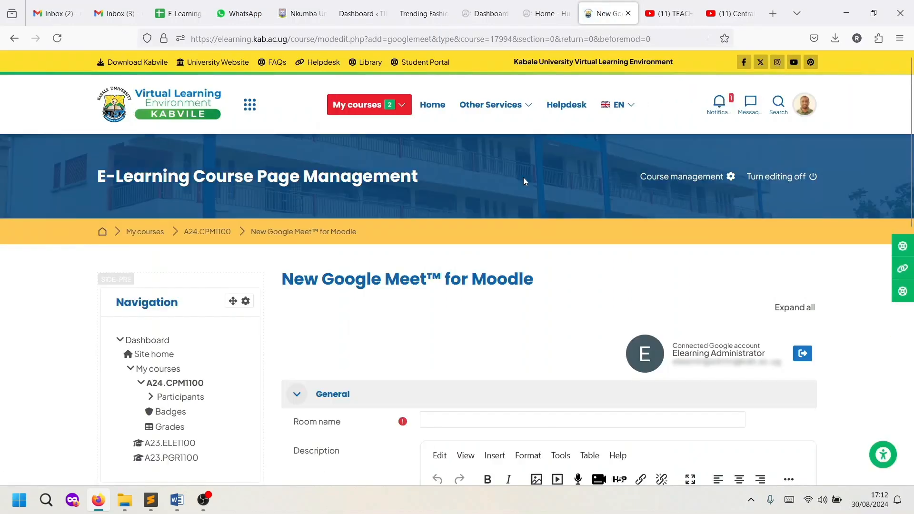
- Name the meeting room 'CPM 1100 Online Classroom'
{"action": "scroll", "coordinate": [506, 312], "scroll_direction": "down", "scroll_amount": 4}
{"action": "left_click", "coordinate": [449, 232]}
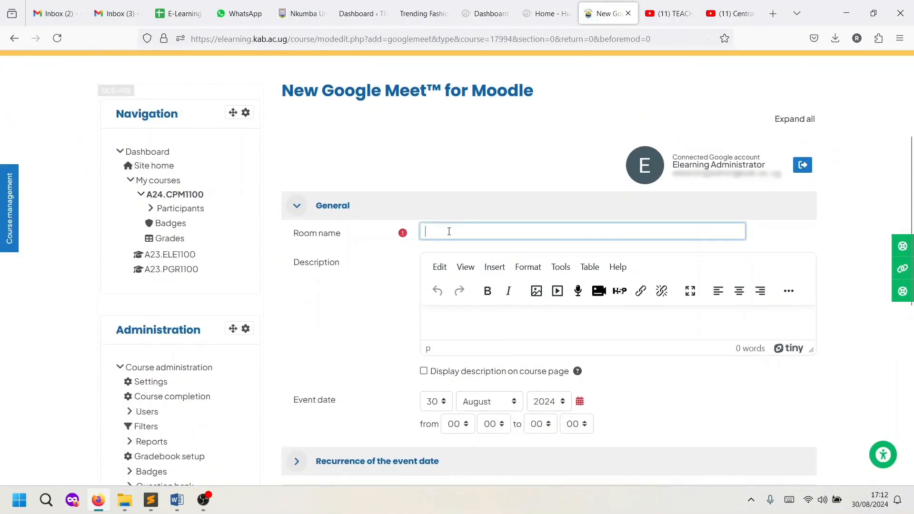
{"action": "type", "text": "CPM 1100 Online Classroom"}
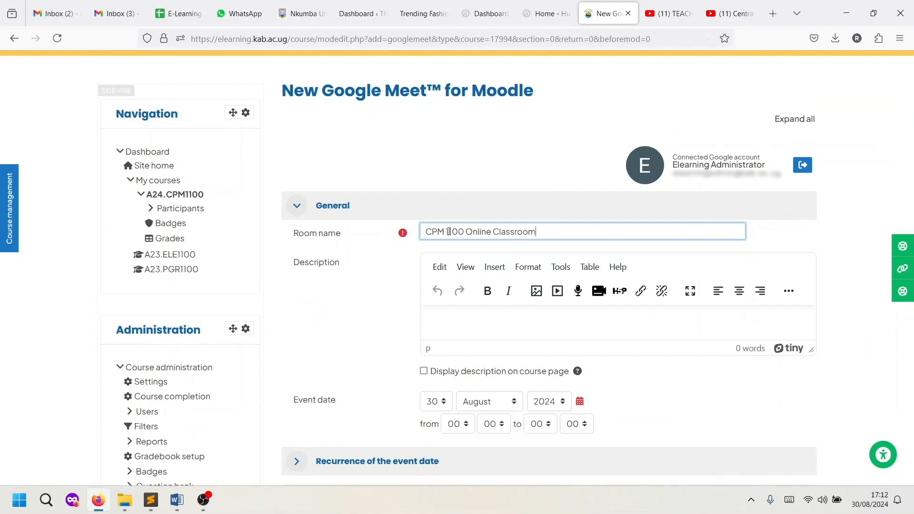
- Add a description telling students to always join this room, displayed on the course page
{"action": "left_click", "coordinate": [453, 321]}
{"action": "type", "text": "Always"}
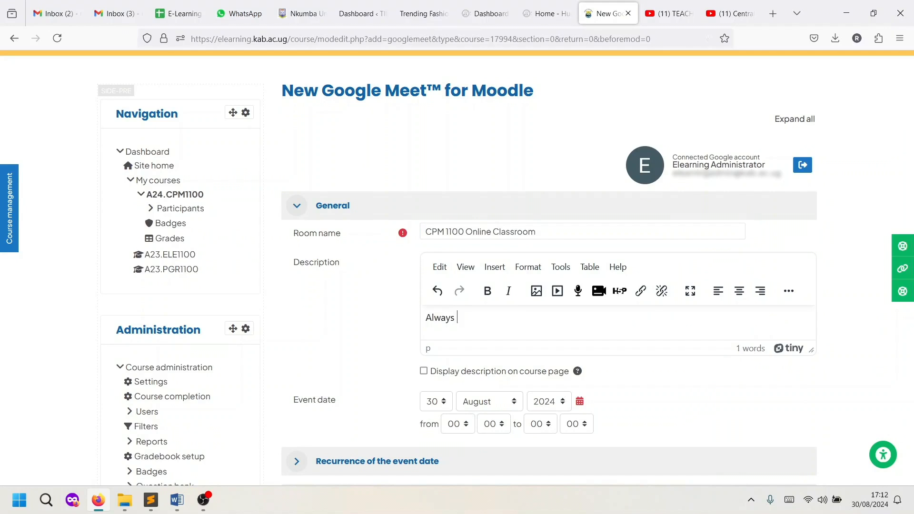
{"action": "type", "text": " Join this room for all our online classes"}
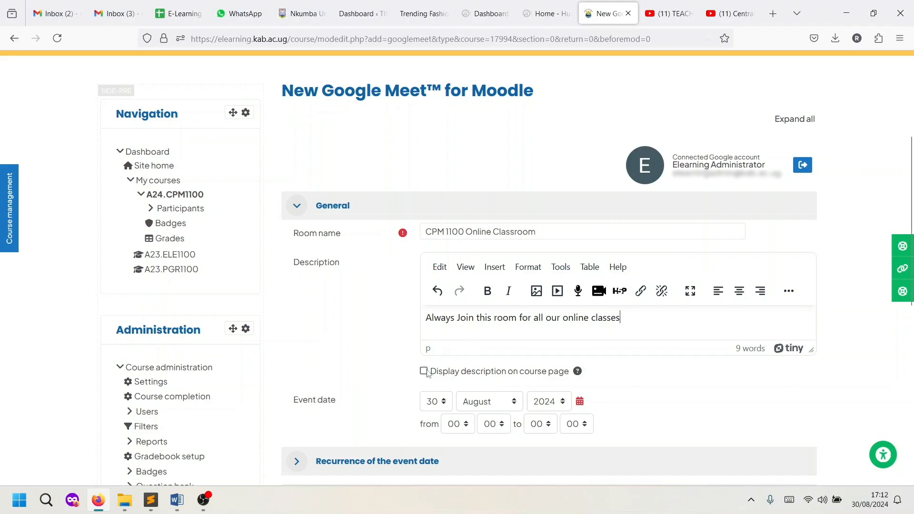
{"action": "left_click", "coordinate": [424, 372]}
{"action": "scroll", "coordinate": [631, 385], "scroll_direction": "down", "scroll_amount": 5}
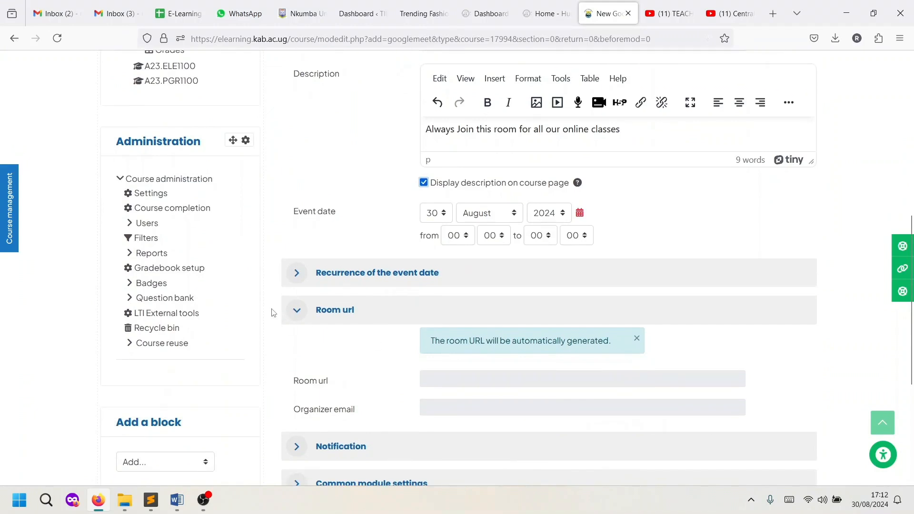
- Set the event date to 5 September 2024
{"action": "left_click", "coordinate": [440, 219]}
{"action": "scroll", "coordinate": [435, 276], "scroll_direction": "up", "scroll_amount": 2}
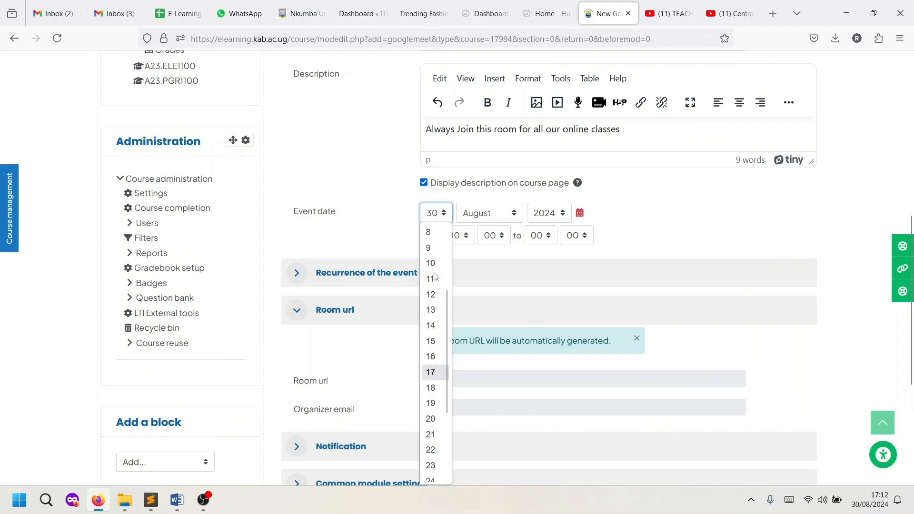
{"action": "scroll", "coordinate": [434, 305], "scroll_direction": "up", "scroll_amount": 2}
{"action": "left_click", "coordinate": [434, 279]}
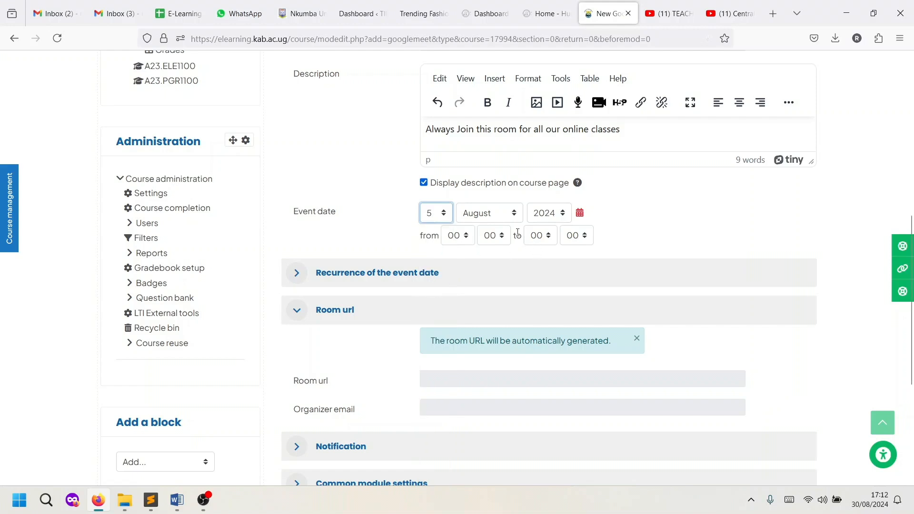
{"action": "left_click", "coordinate": [498, 221]}
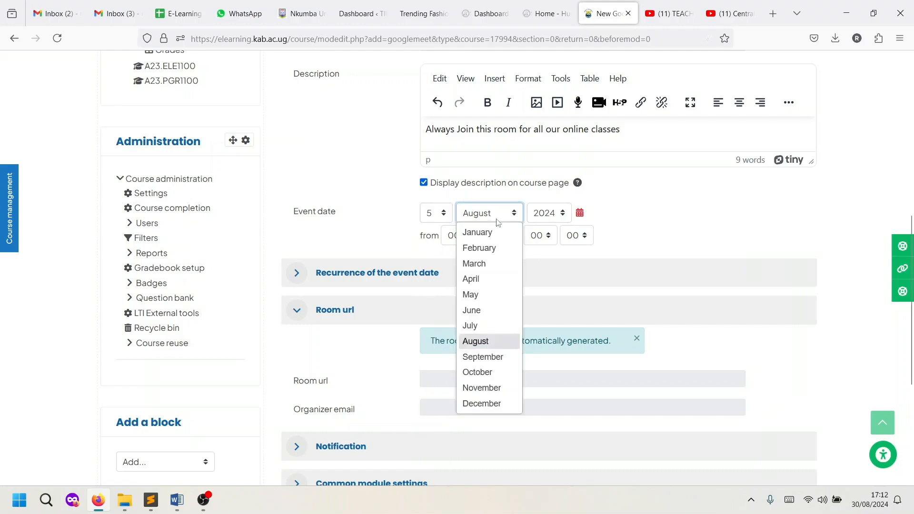
{"action": "left_click", "coordinate": [481, 357]}
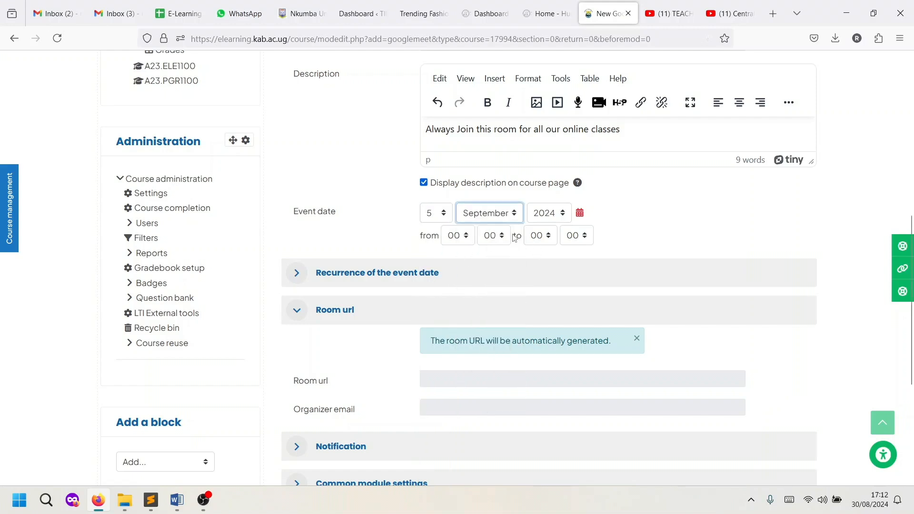
- Set the class to run from 15:00 to 17:00
{"action": "left_click", "coordinate": [454, 238]}
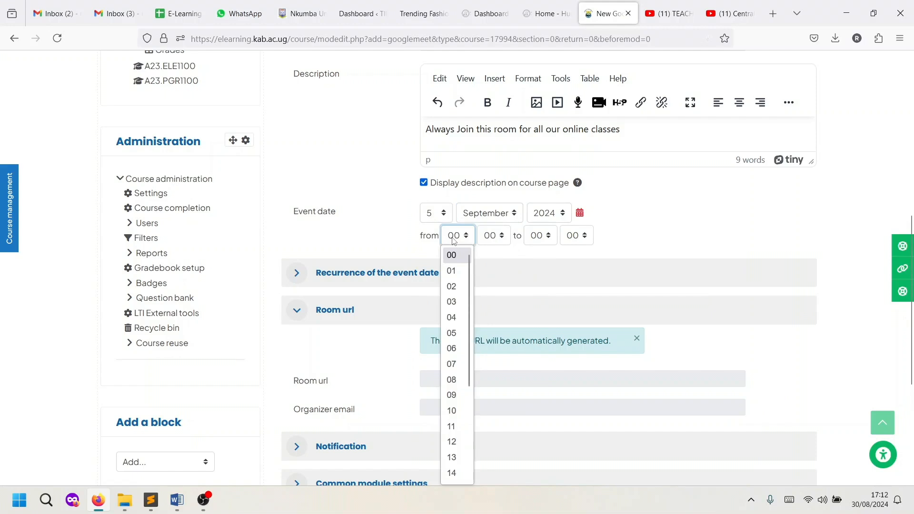
{"action": "scroll", "coordinate": [455, 306], "scroll_direction": "down", "scroll_amount": 2}
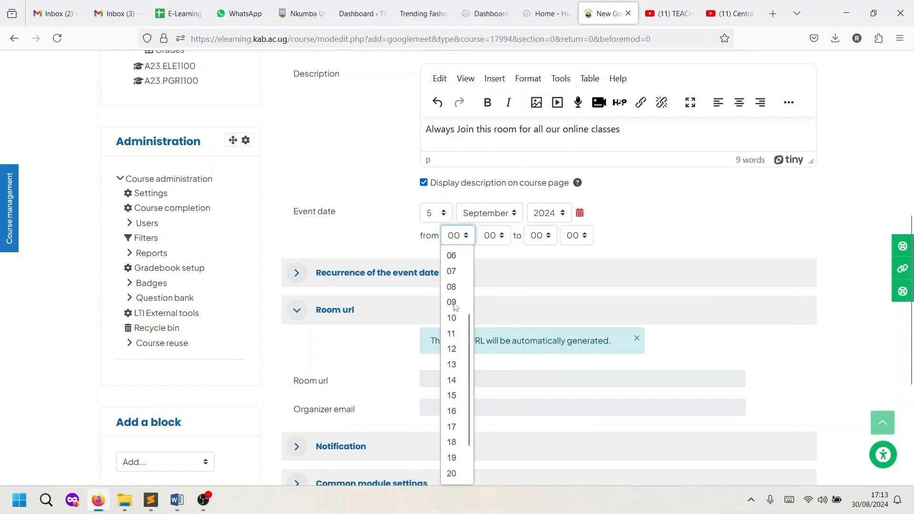
{"action": "scroll", "coordinate": [456, 324], "scroll_direction": "down", "scroll_amount": 1}
{"action": "left_click", "coordinate": [461, 354]}
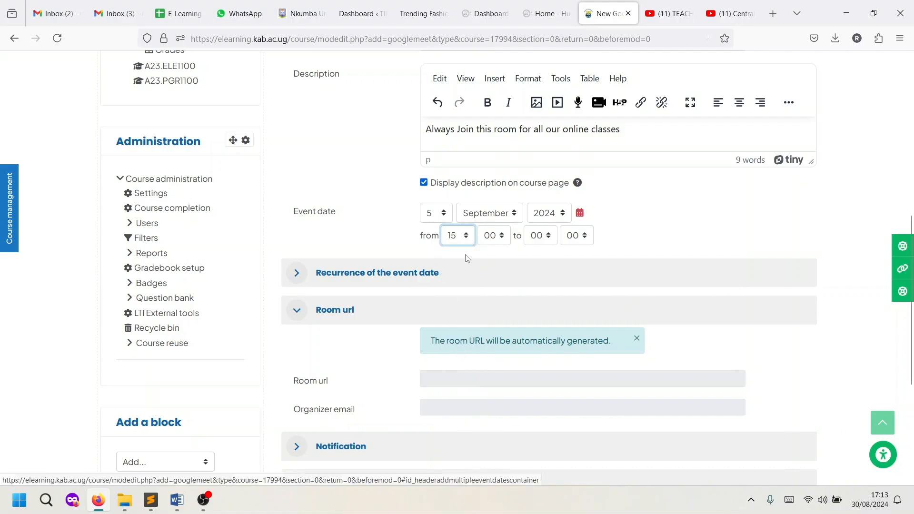
{"action": "left_click", "coordinate": [547, 240]}
{"action": "scroll", "coordinate": [533, 344], "scroll_direction": "down", "scroll_amount": 3}
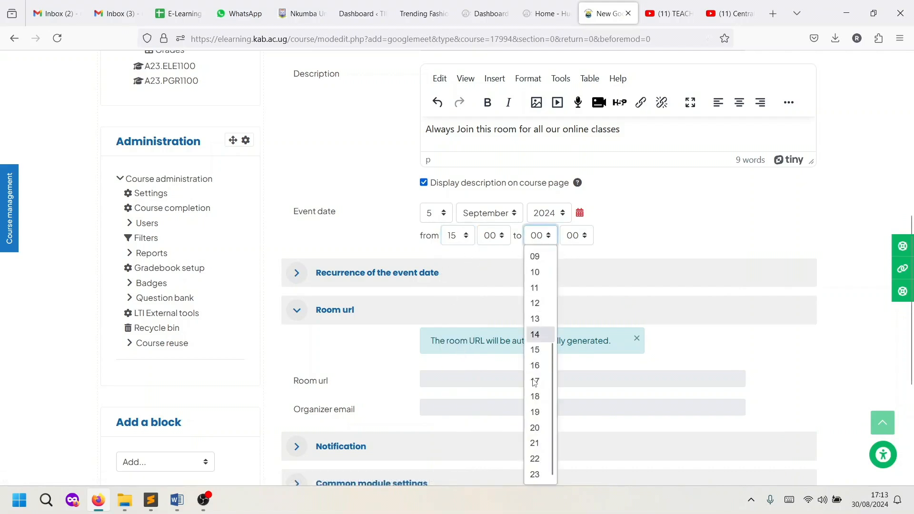
{"action": "left_click", "coordinate": [536, 381]}
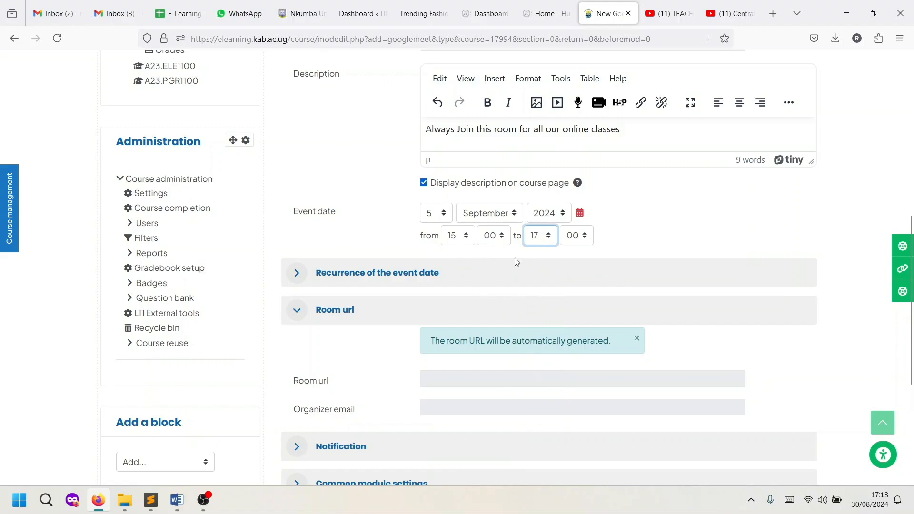
{"action": "scroll", "coordinate": [369, 281], "scroll_direction": "down", "scroll_amount": 2}
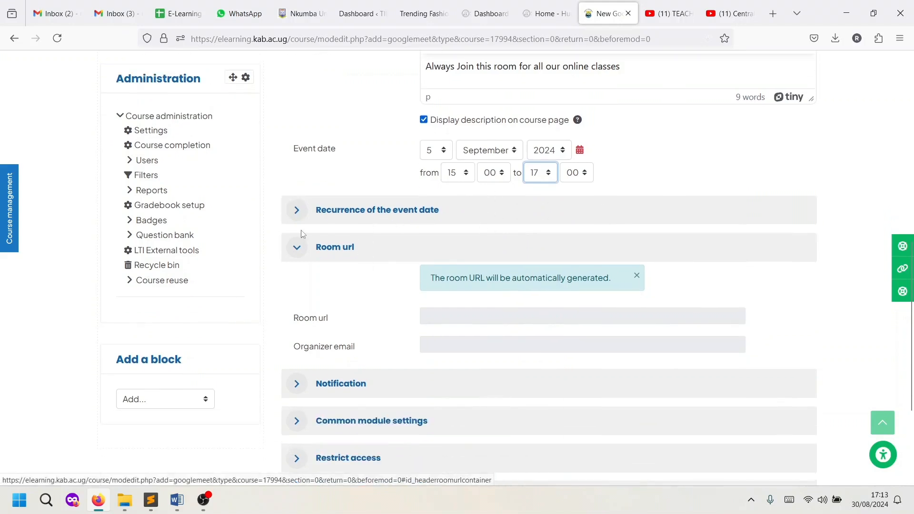
- Enable weekly event recurrence on Thursdays
{"action": "left_click", "coordinate": [299, 219]}
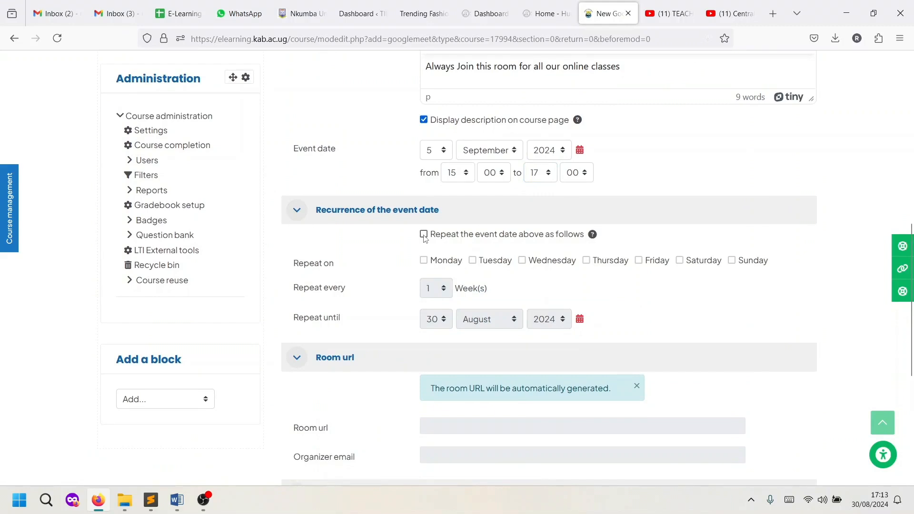
{"action": "left_click", "coordinate": [424, 235]}
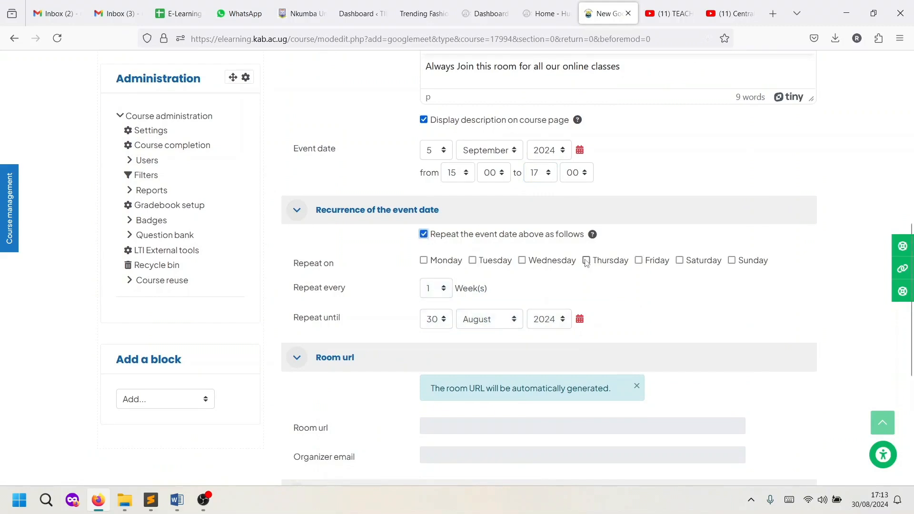
{"action": "left_click", "coordinate": [587, 262]}
- Set repeat-until to 10 December 2024, then switch repeating back off
{"action": "left_click", "coordinate": [486, 323]}
{"action": "left_click", "coordinate": [489, 298]}
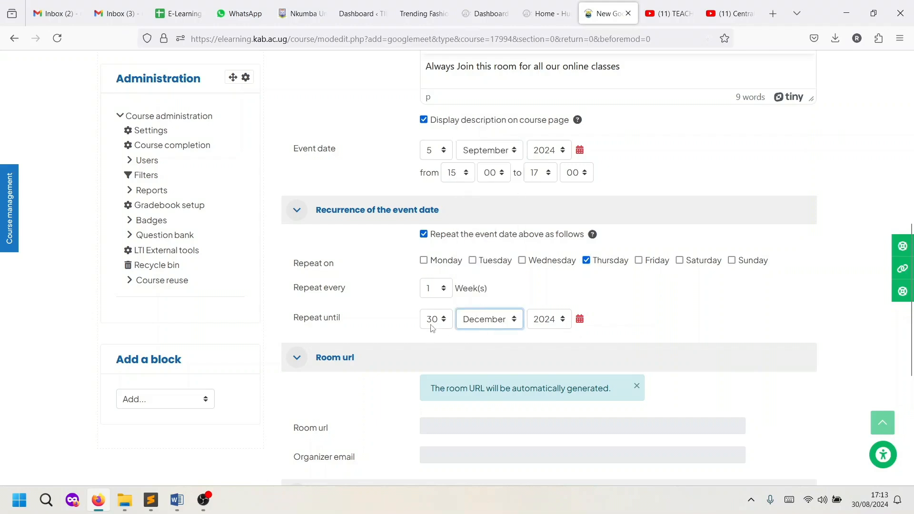
{"action": "left_click", "coordinate": [434, 322]}
{"action": "scroll", "coordinate": [432, 200], "scroll_direction": "up", "scroll_amount": 3}
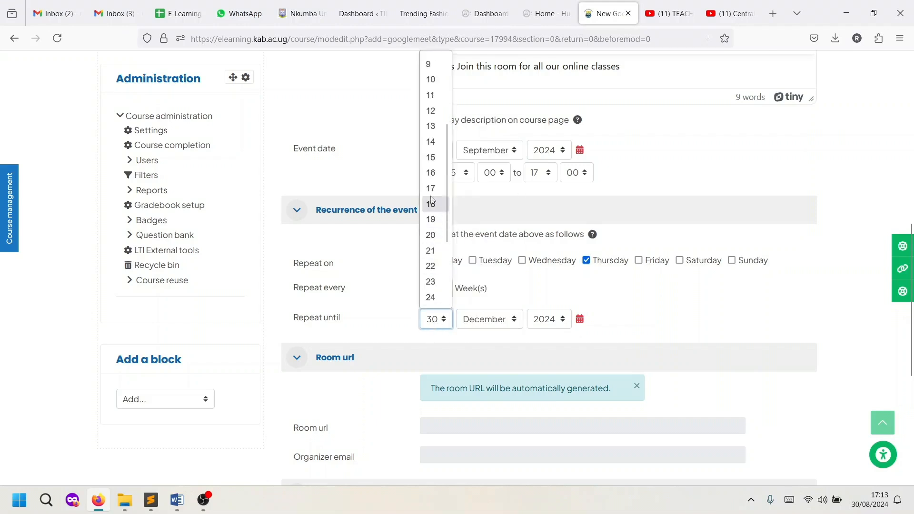
{"action": "scroll", "coordinate": [432, 196], "scroll_direction": "up", "scroll_amount": 3}
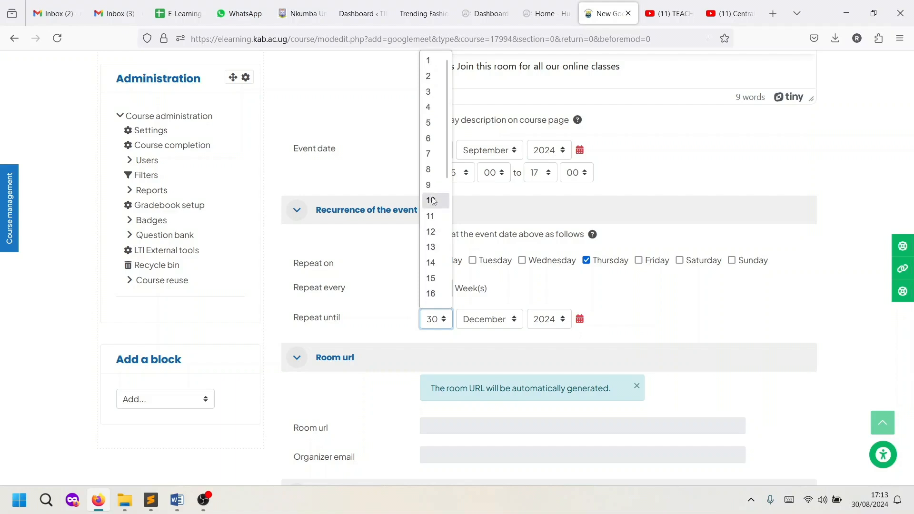
{"action": "left_click", "coordinate": [431, 200]}
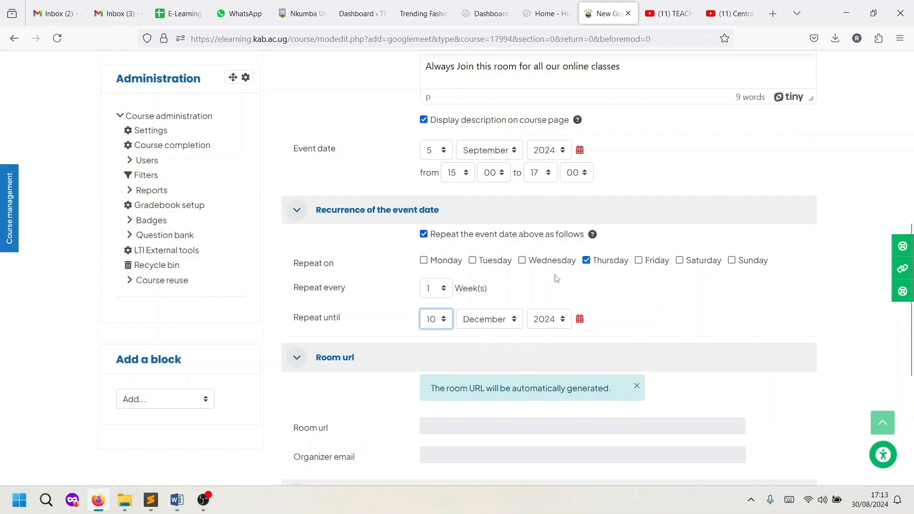
{"action": "left_click", "coordinate": [426, 236]}
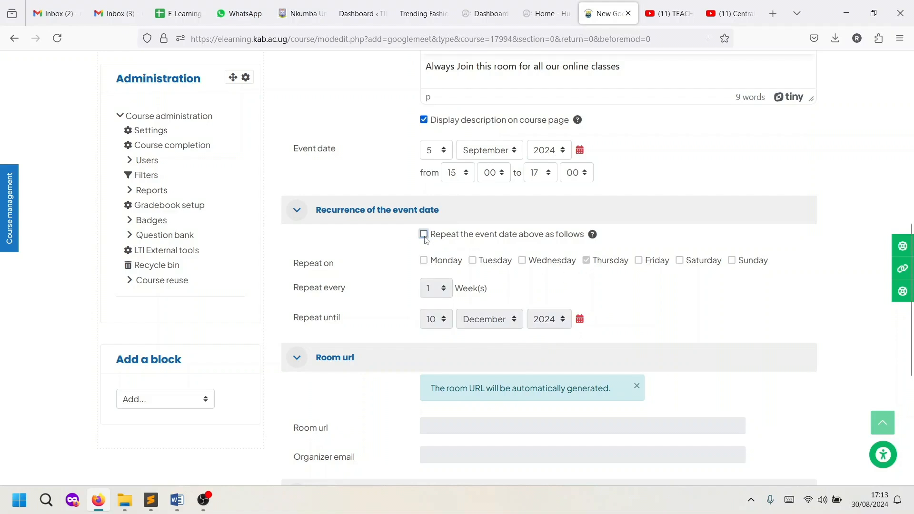
{"action": "scroll", "coordinate": [433, 321], "scroll_direction": "down", "scroll_amount": 5}
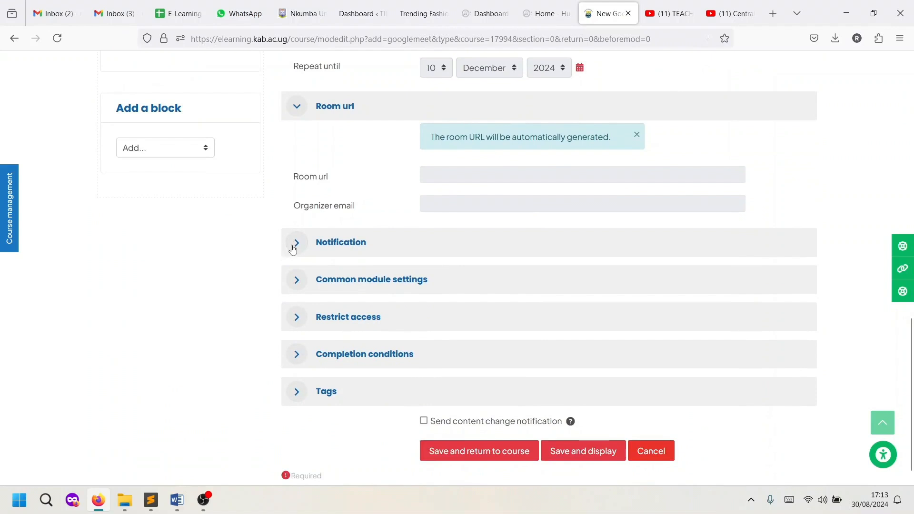
- Notify students 20 minutes before class and save the activity, returning to the course
{"action": "left_click", "coordinate": [291, 249]}
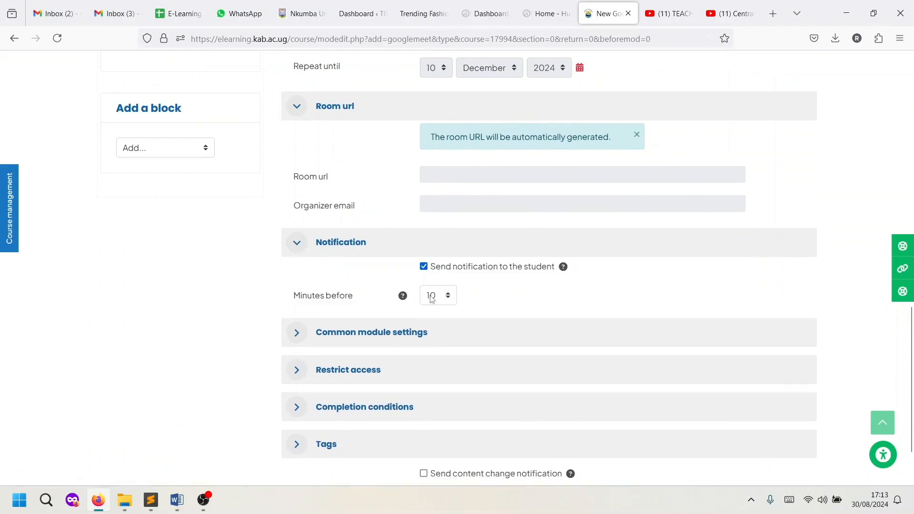
{"action": "left_click", "coordinate": [433, 296]}
{"action": "left_click", "coordinate": [434, 123]}
{"action": "scroll", "coordinate": [533, 288], "scroll_direction": "down", "scroll_amount": 2}
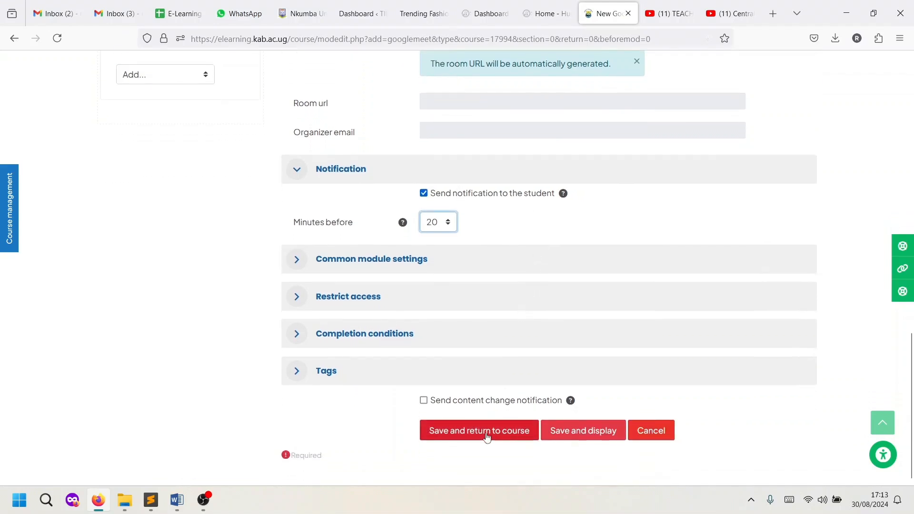
{"action": "left_click", "coordinate": [486, 435]}
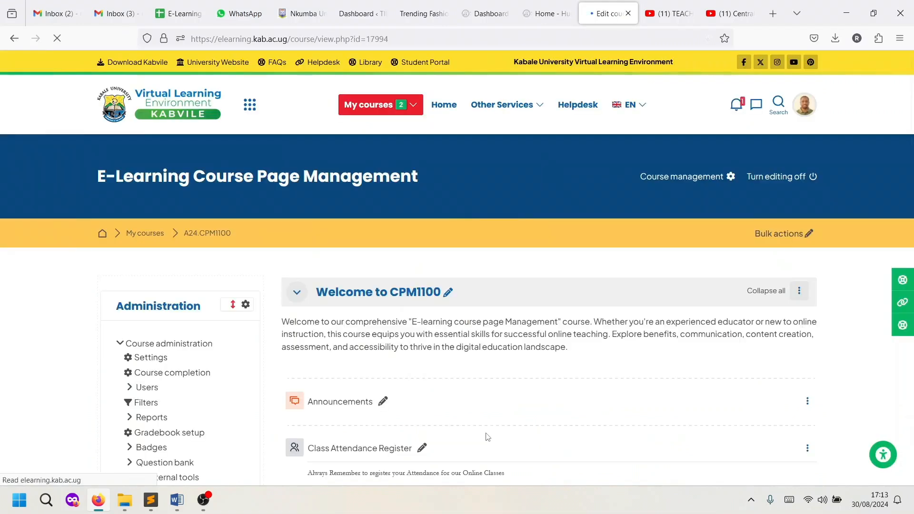
- Turn editing off and open the CPM 1100 Online Classroom activity page
{"action": "left_click", "coordinate": [783, 179]}
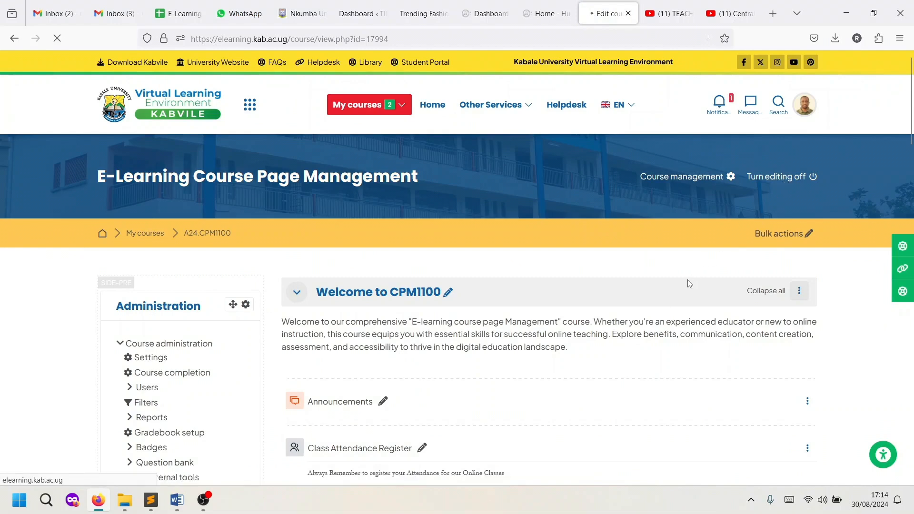
{"action": "scroll", "coordinate": [686, 303], "scroll_direction": "down", "scroll_amount": 3}
{"action": "scroll", "coordinate": [685, 303], "scroll_direction": "down", "scroll_amount": 3}
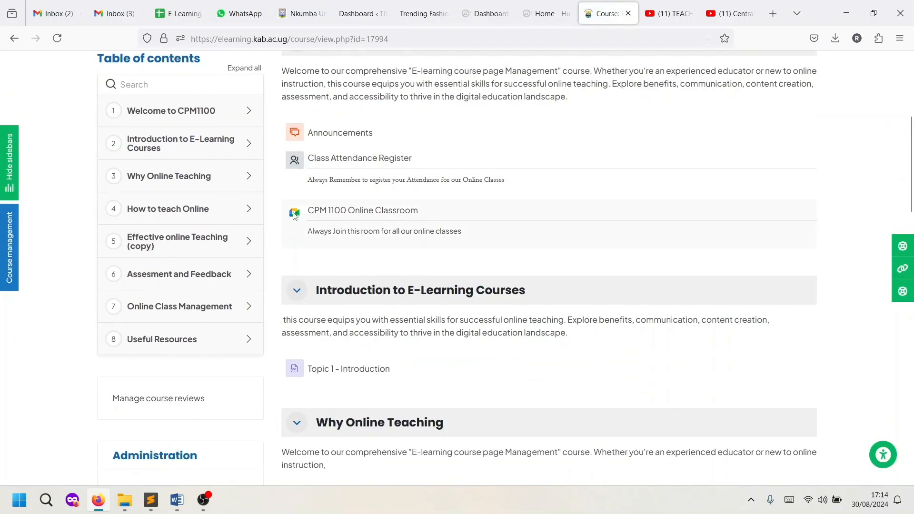
{"action": "left_click", "coordinate": [404, 218]}
{"action": "scroll", "coordinate": [399, 237], "scroll_direction": "down", "scroll_amount": 3}
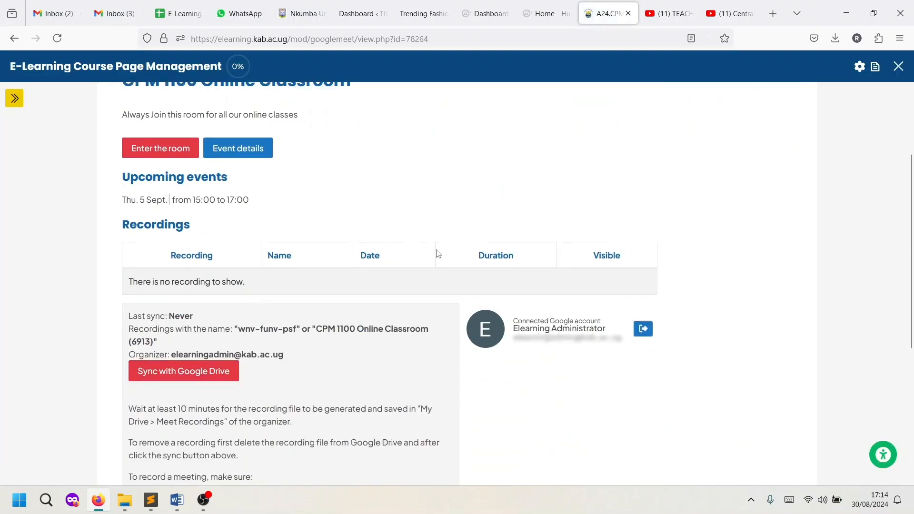
{"action": "scroll", "coordinate": [316, 239], "scroll_direction": "up", "scroll_amount": 3}
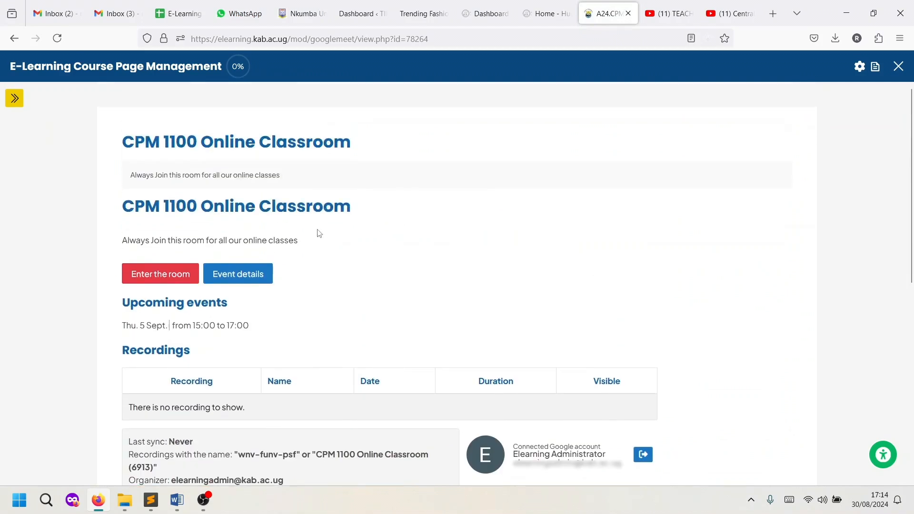
- Enter the Meet room, allow camera and microphone, switch both off, and choose another account
{"action": "left_click", "coordinate": [180, 274]}
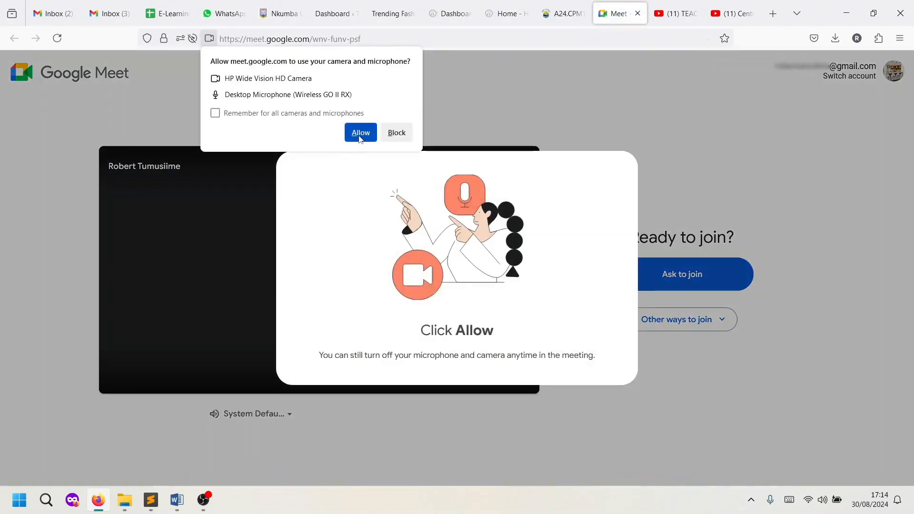
{"action": "left_click", "coordinate": [361, 135]}
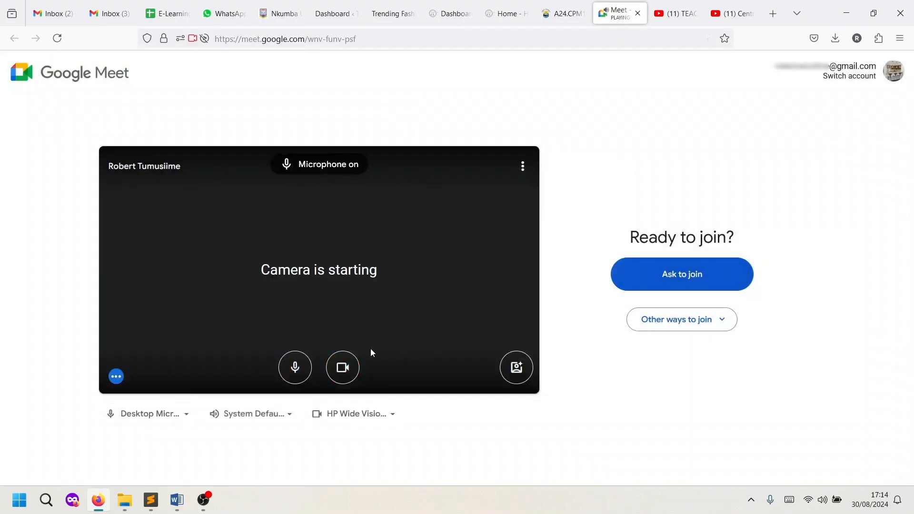
{"action": "left_click", "coordinate": [295, 367]}
{"action": "left_click", "coordinate": [342, 367]}
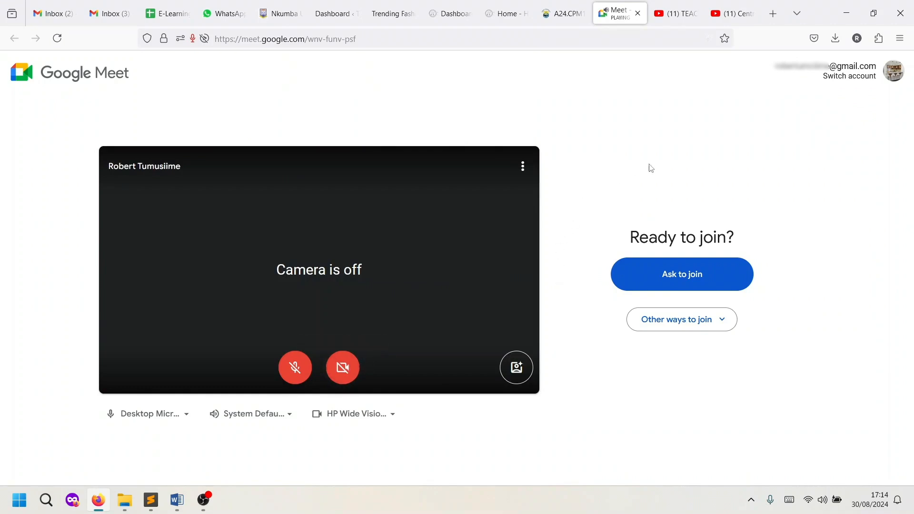
{"action": "left_click", "coordinate": [837, 77]}
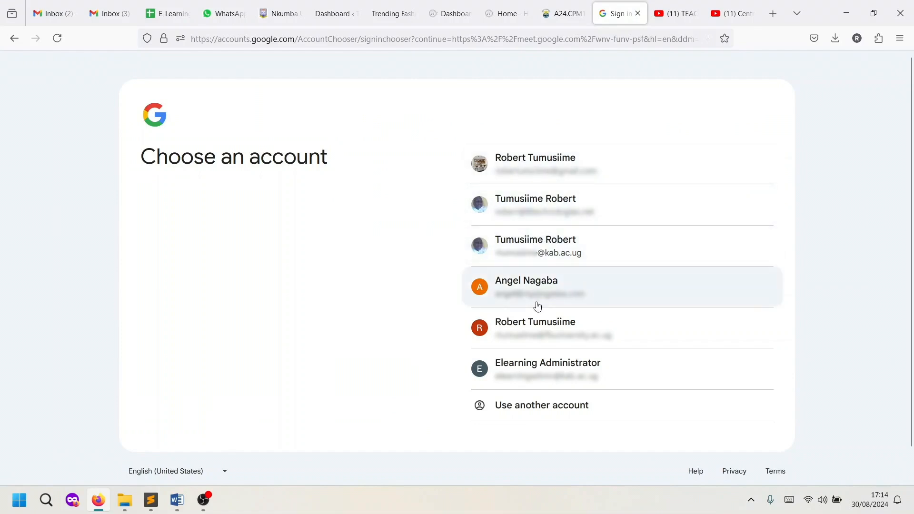
- Use the kab.ac.ug university account with microphone and camera both off
{"action": "left_click", "coordinate": [551, 249]}
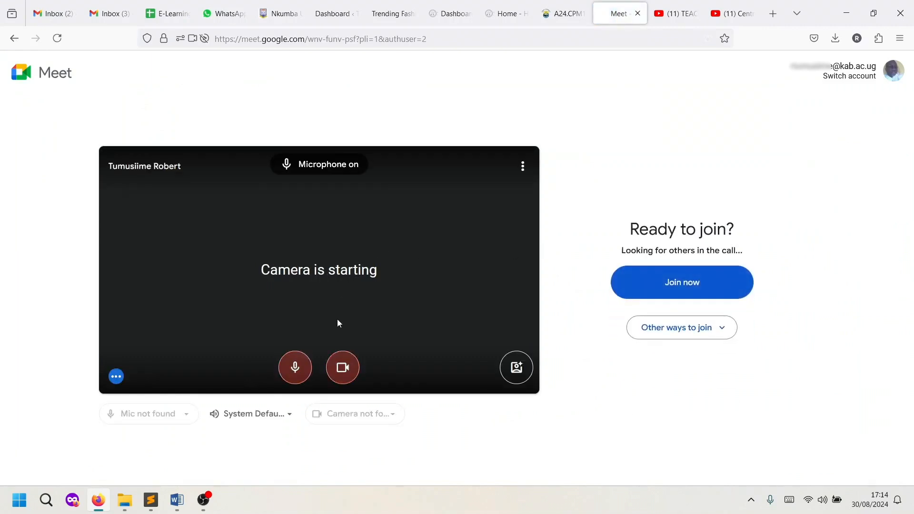
{"action": "left_click", "coordinate": [294, 375]}
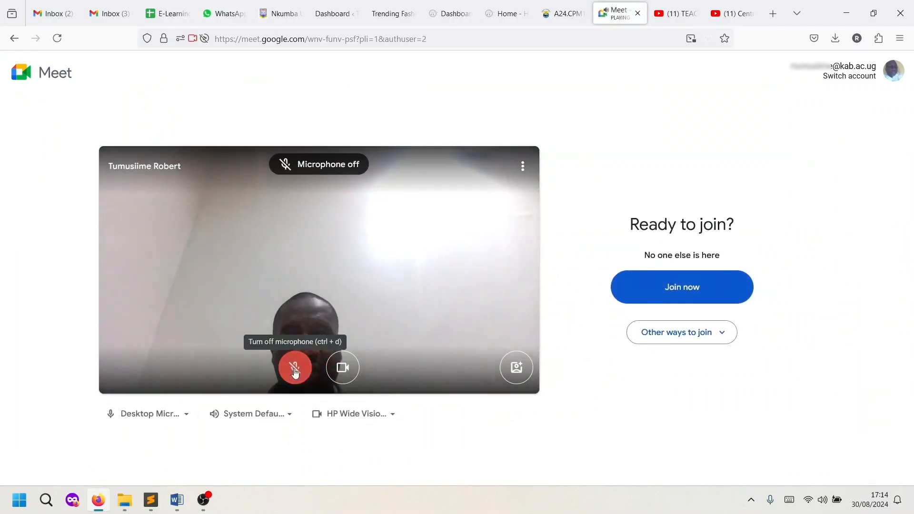
{"action": "left_click", "coordinate": [341, 374]}
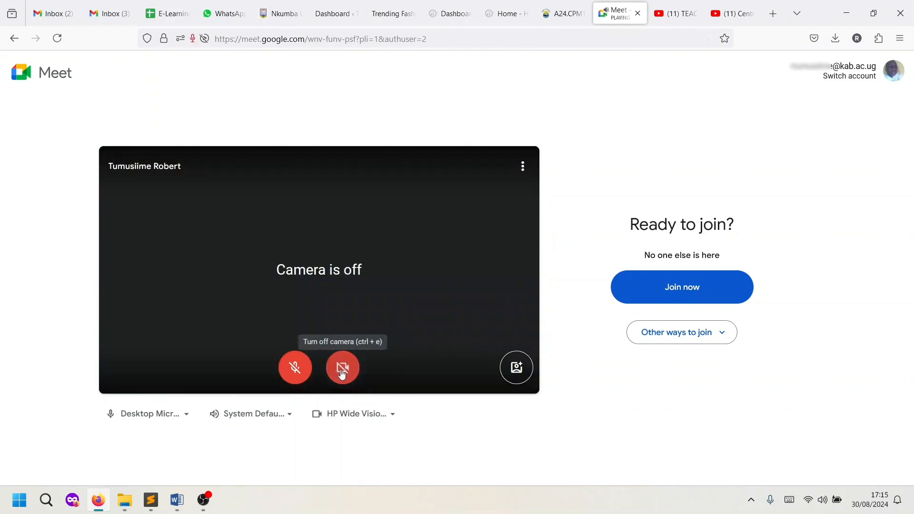
{"action": "left_click", "coordinate": [662, 295]}
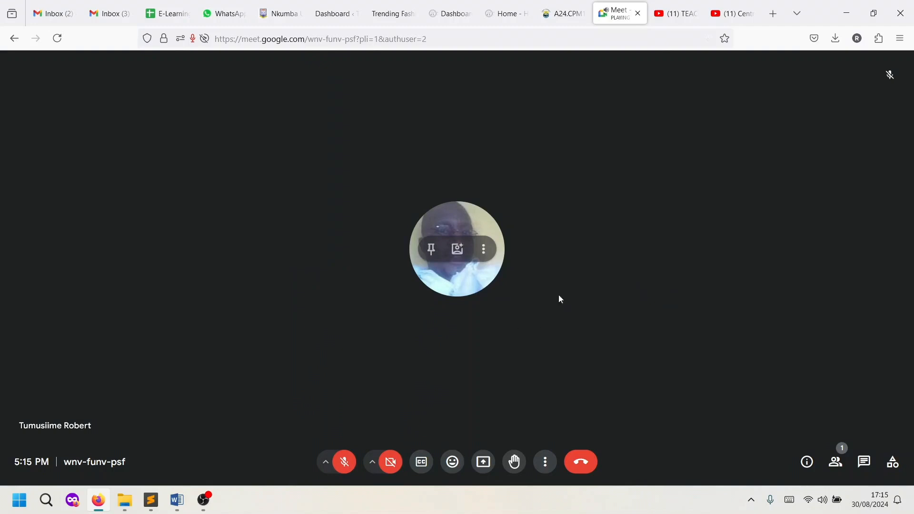
{"action": "left_click", "coordinate": [345, 464]}
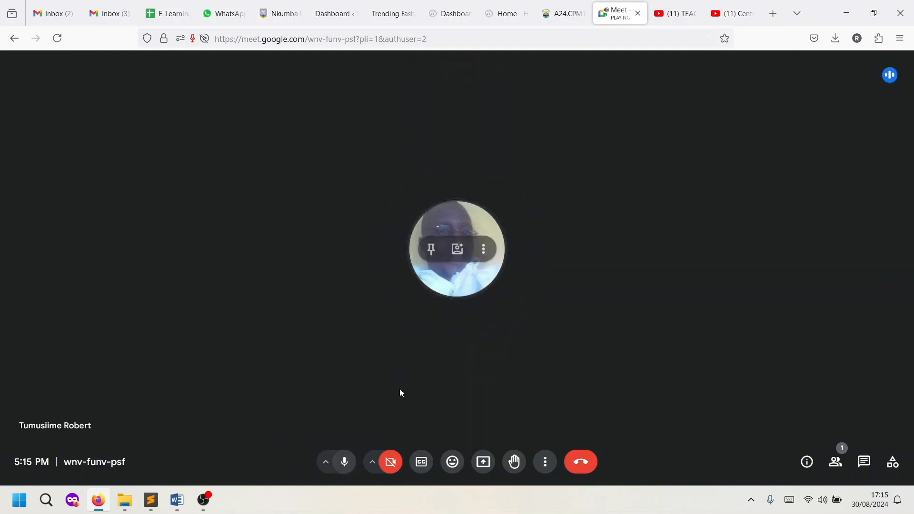
{"action": "left_click", "coordinate": [390, 461]}
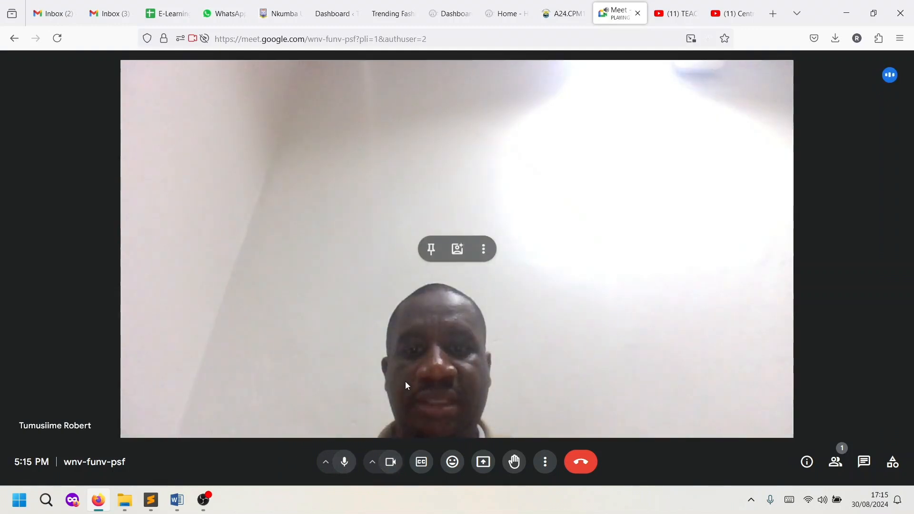
{"action": "left_click", "coordinate": [390, 467]}
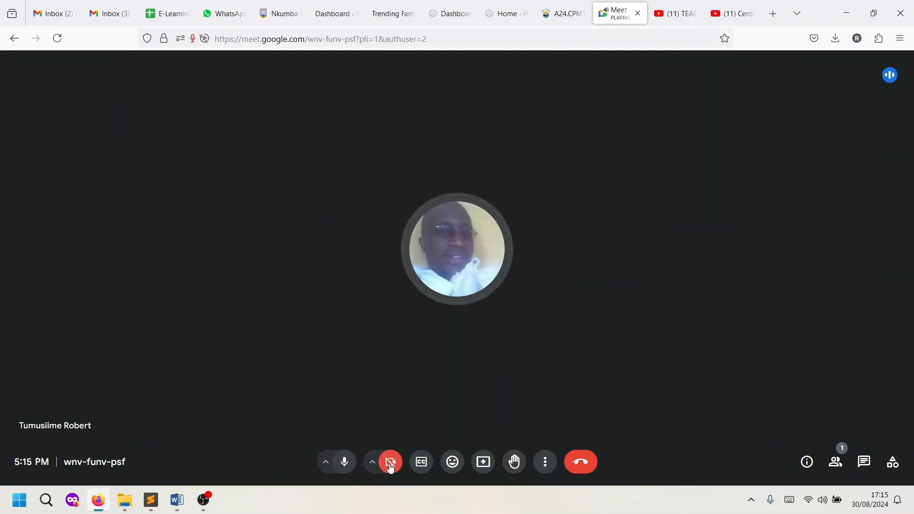
- Present the Word window 'KAB LMS - Kabvile Training Course List' to the meeting
{"action": "left_click", "coordinate": [483, 463]}
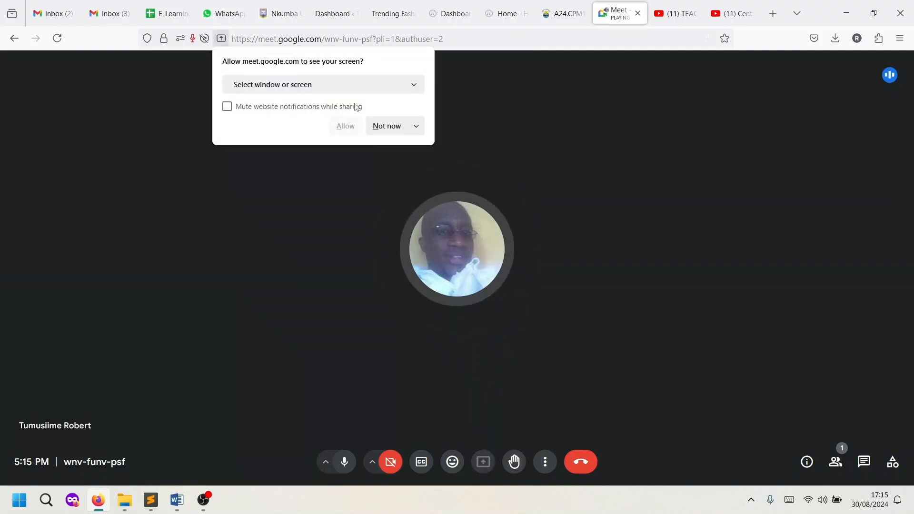
{"action": "left_click", "coordinate": [414, 88]}
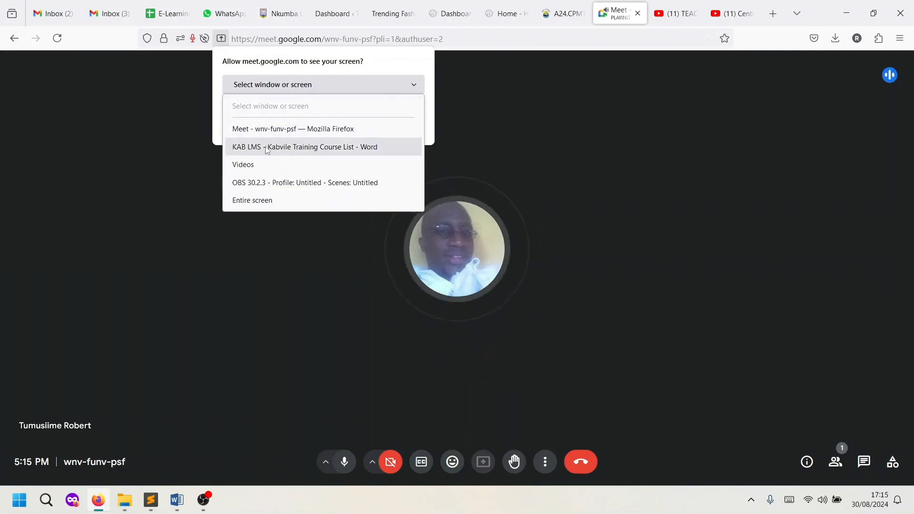
{"action": "left_click", "coordinate": [331, 148]}
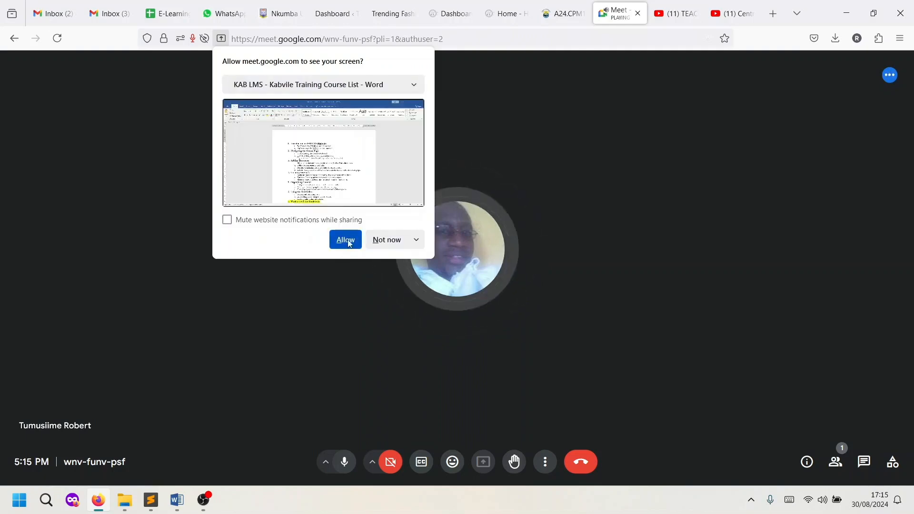
{"action": "left_click", "coordinate": [346, 240]}
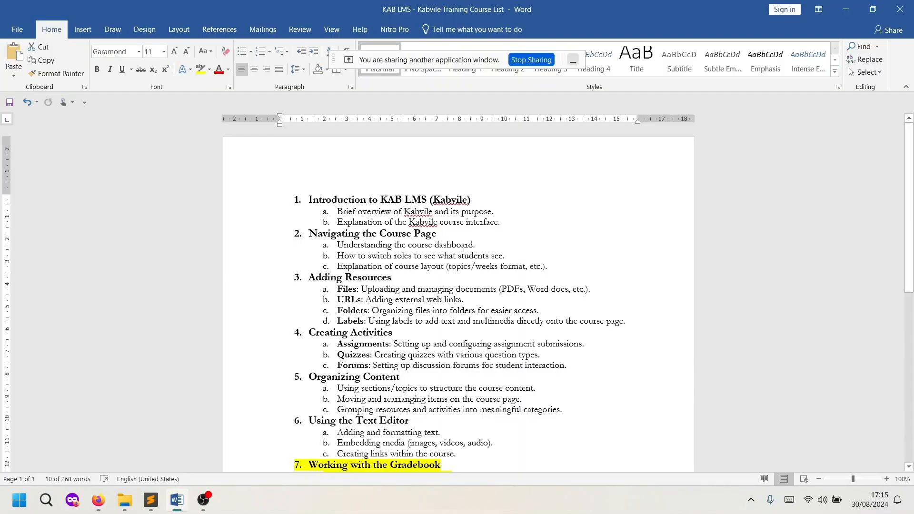
- Scroll the shared Kabvile Training Course List down to the Q&A Session, then stop sharing Word
{"action": "scroll", "coordinate": [464, 250], "scroll_direction": "down", "scroll_amount": 2}
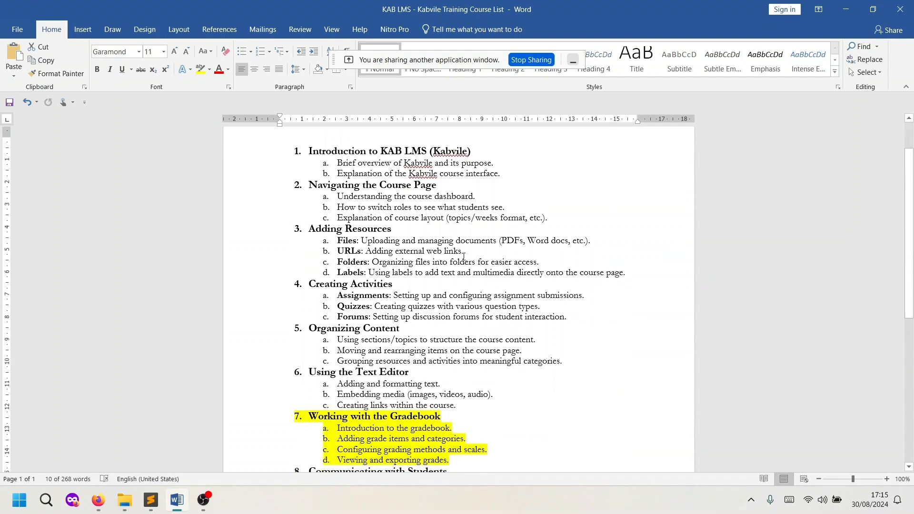
{"action": "scroll", "coordinate": [462, 257], "scroll_direction": "up", "scroll_amount": 2}
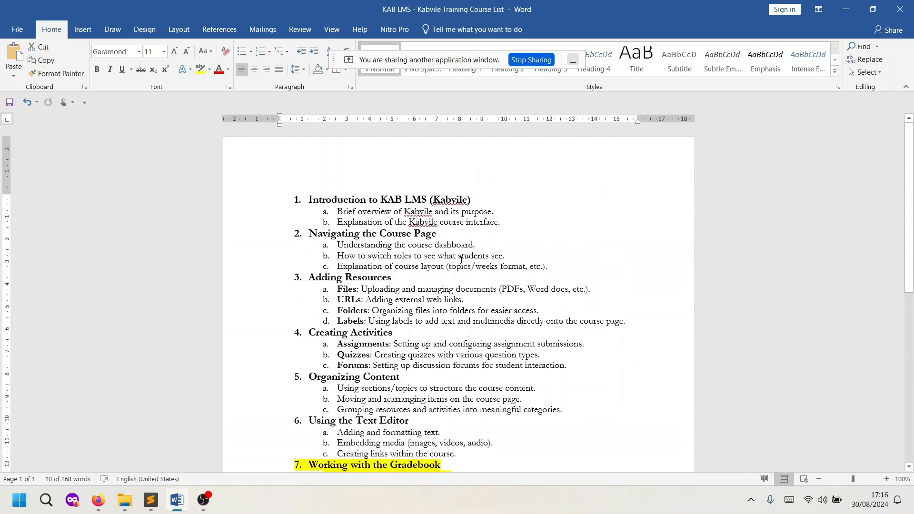
{"action": "scroll", "coordinate": [461, 259], "scroll_direction": "down", "scroll_amount": 1}
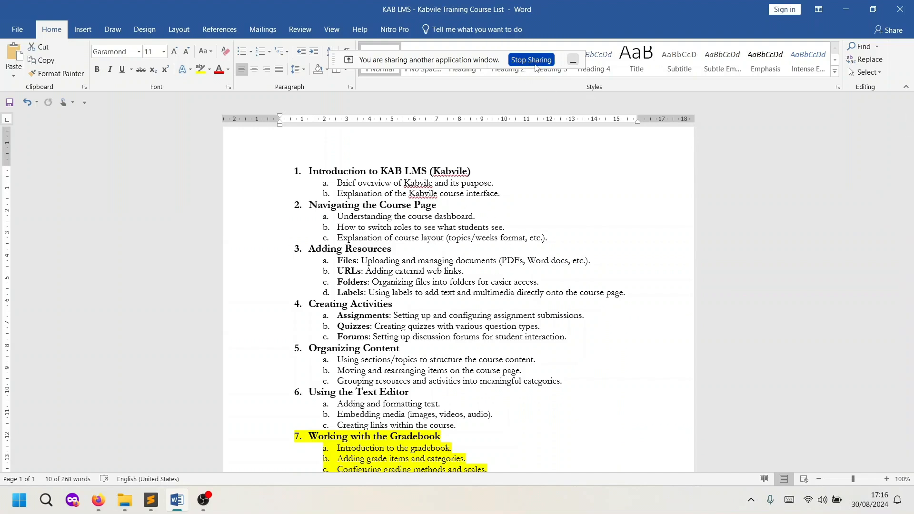
{"action": "scroll", "coordinate": [441, 245], "scroll_direction": "down", "scroll_amount": 3}
{"action": "scroll", "coordinate": [441, 245], "scroll_direction": "up", "scroll_amount": 2}
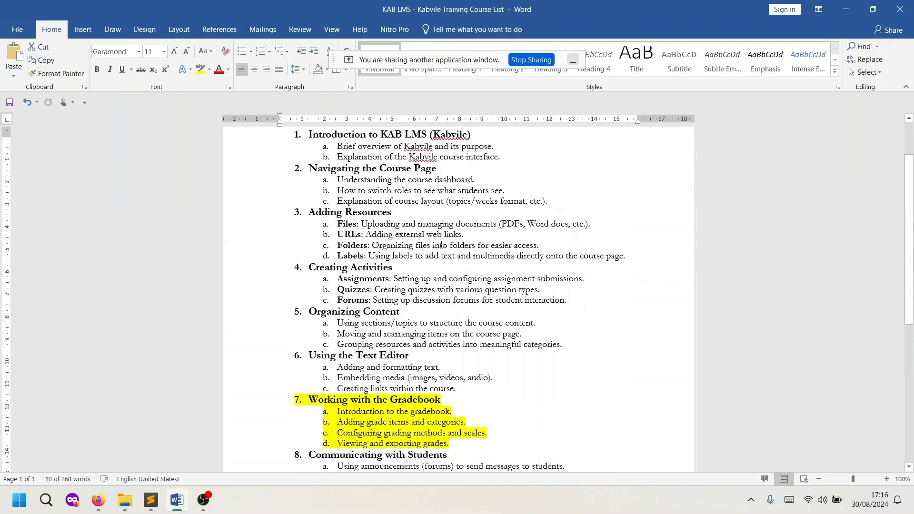
{"action": "scroll", "coordinate": [441, 245], "scroll_direction": "up", "scroll_amount": 3}
{"action": "scroll", "coordinate": [442, 246], "scroll_direction": "down", "scroll_amount": 10}
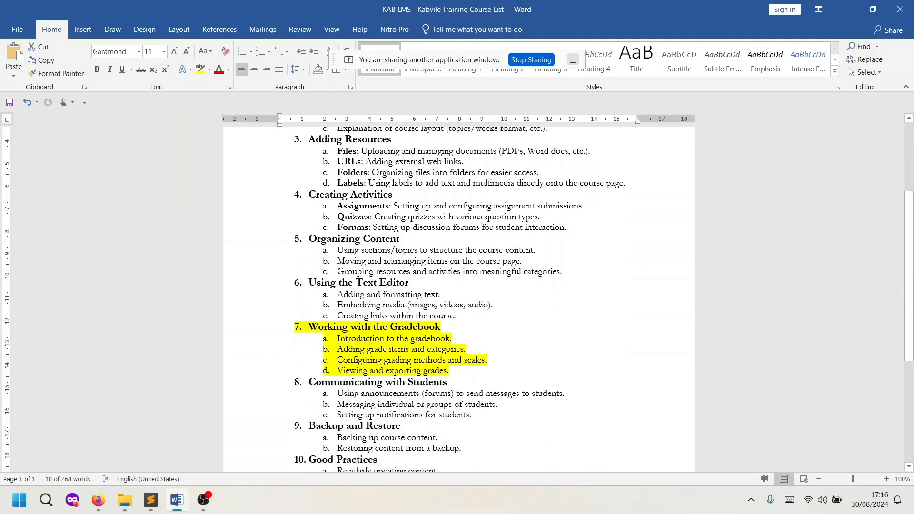
{"action": "scroll", "coordinate": [442, 246], "scroll_direction": "down", "scroll_amount": 3}
{"action": "scroll", "coordinate": [444, 243], "scroll_direction": "up", "scroll_amount": 3}
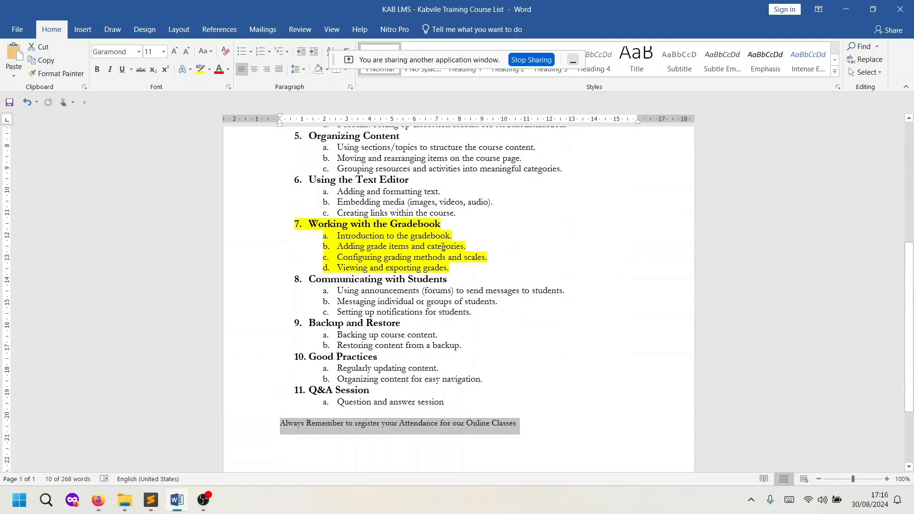
{"action": "left_click", "coordinate": [530, 59]}
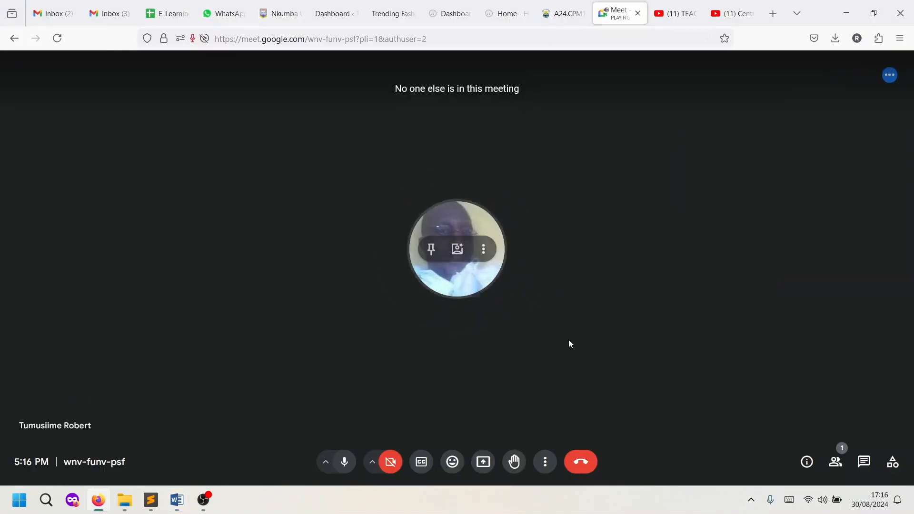
- Check the in-call messages, then show the People list with its single contributor
{"action": "left_click", "coordinate": [835, 462]}
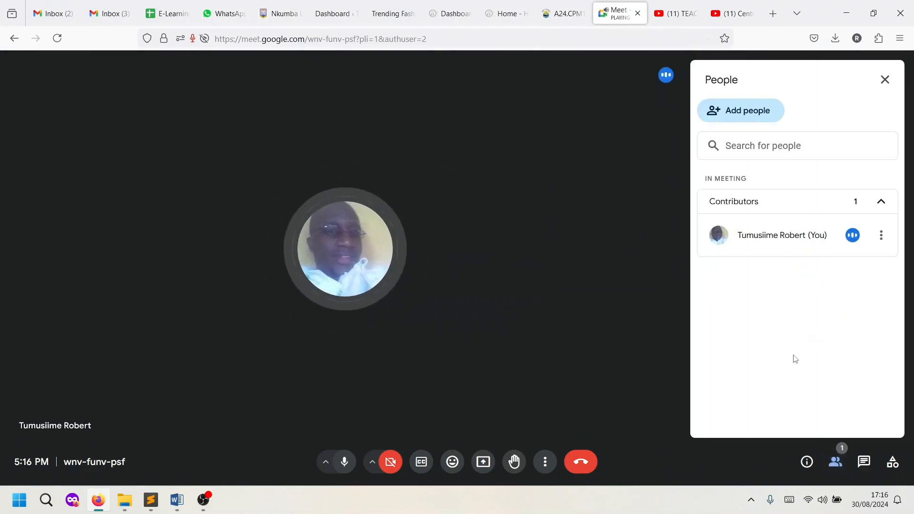
{"action": "left_click", "coordinate": [862, 461]}
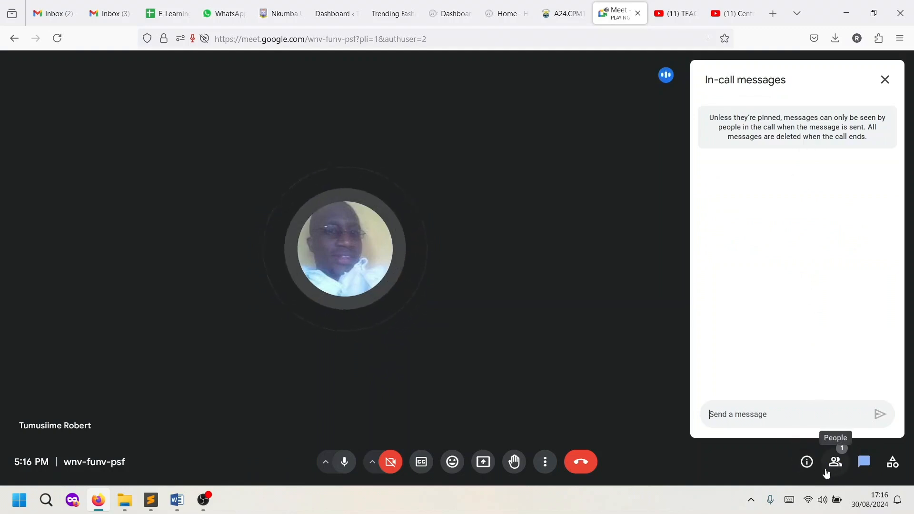
{"action": "left_click", "coordinate": [835, 466]}
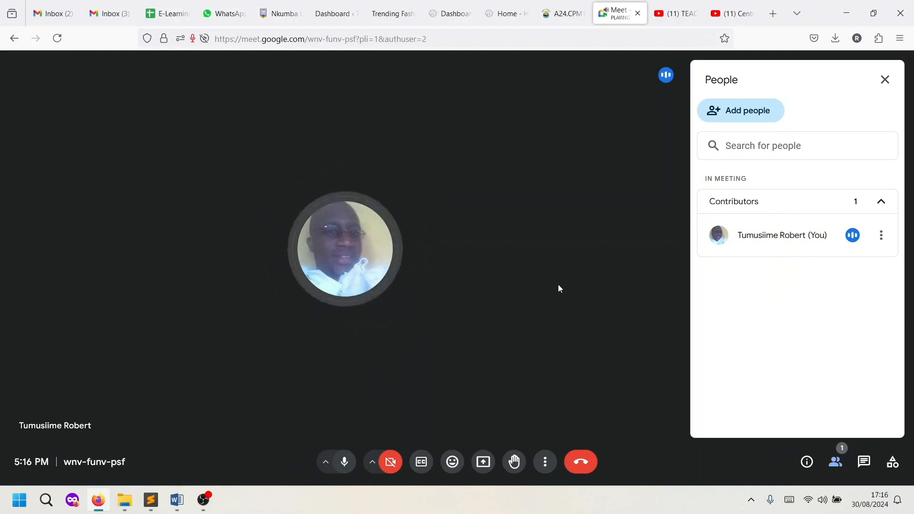
- Leave the Google Meet call and close the Online Classroom activity to reach the CPM1100 course page
{"action": "left_click", "coordinate": [587, 465]}
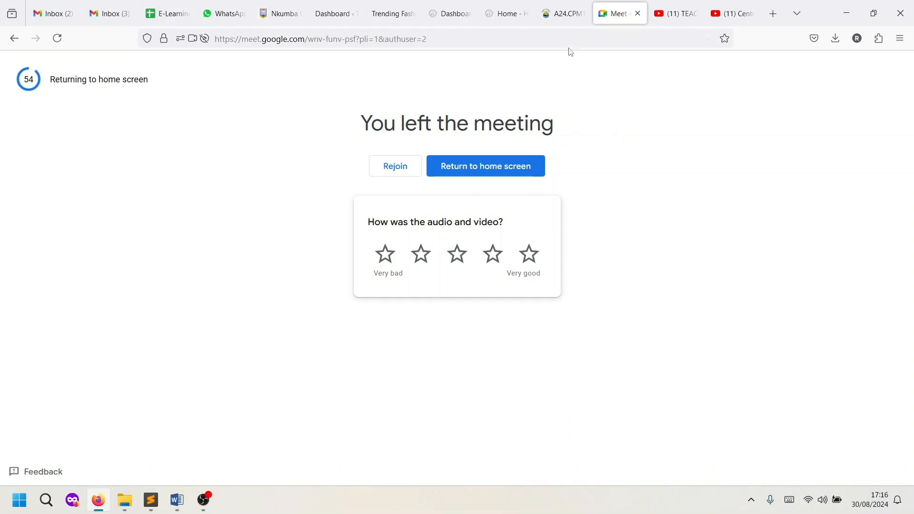
{"action": "left_click", "coordinate": [568, 18]}
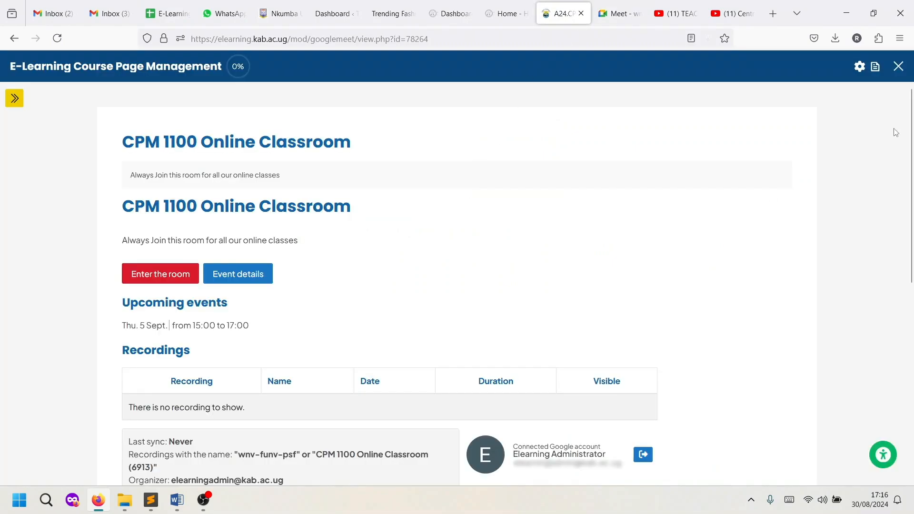
{"action": "left_click", "coordinate": [899, 67]}
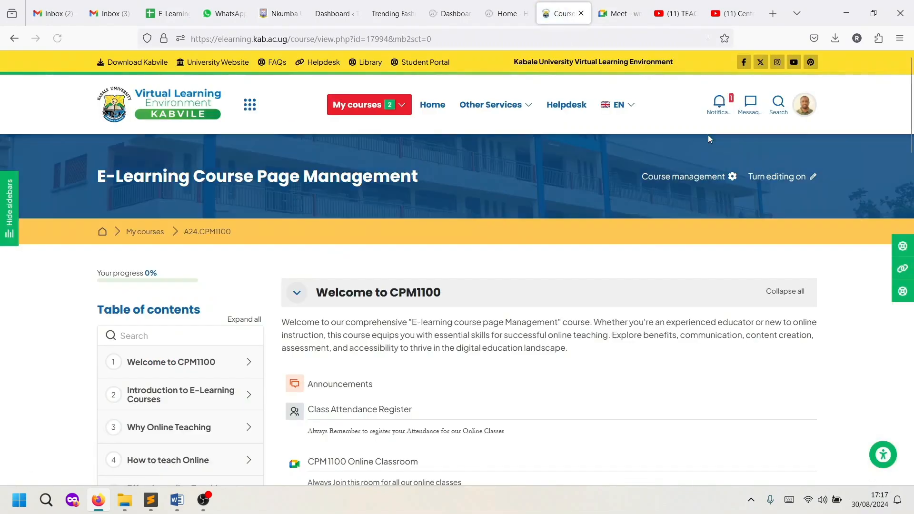